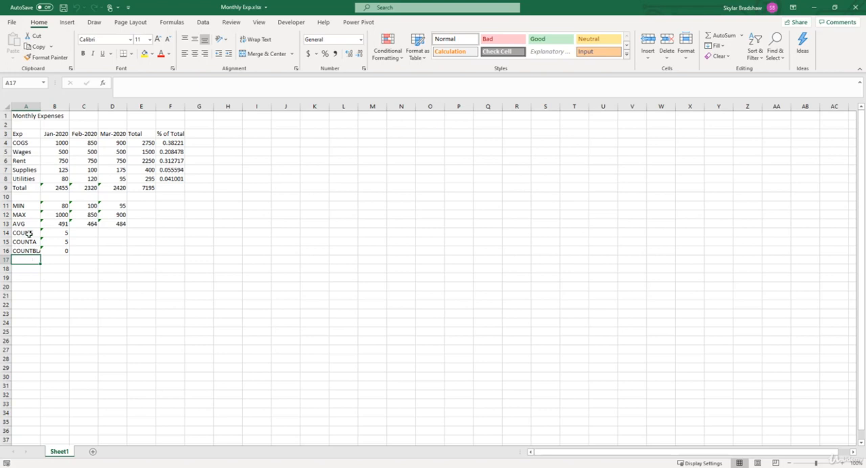
Insert a single cell at A10 so column A's labels shift down, and undo the insertion
{"action": "left_click", "coordinate": [23, 197]}
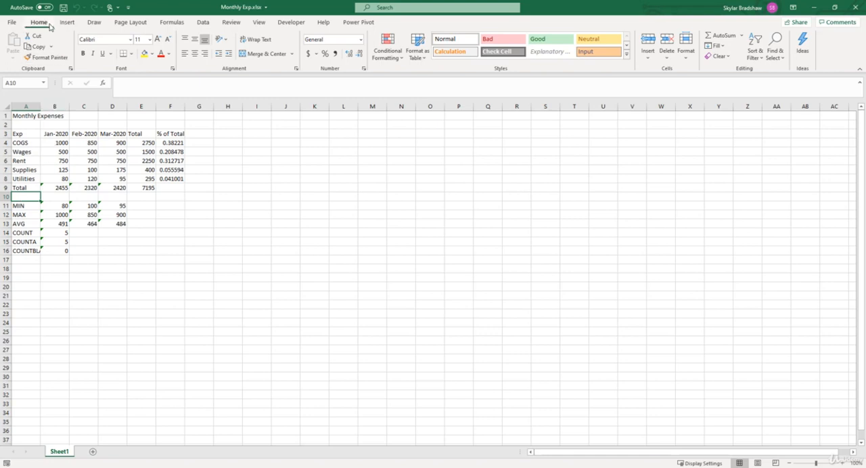
{"action": "left_click", "coordinate": [649, 42]}
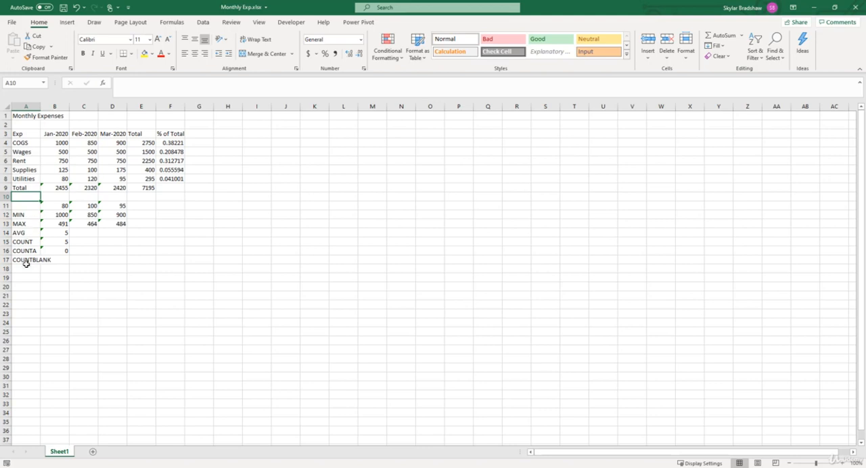
{"action": "key", "text": "ctrl+z"}
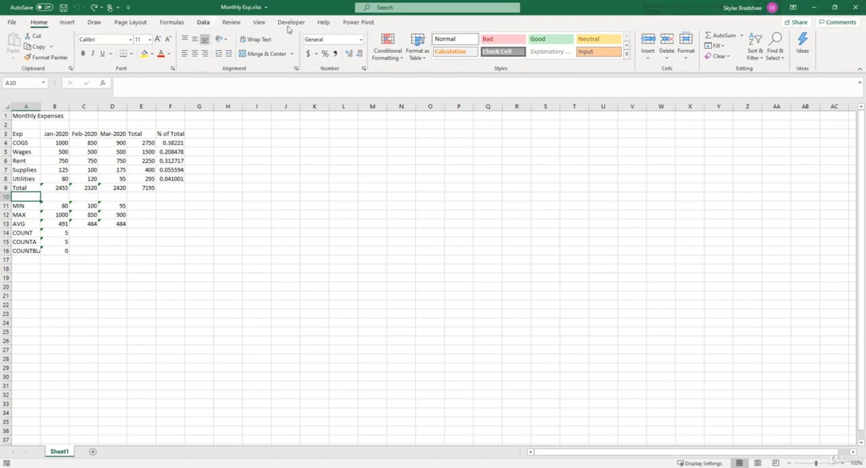
Insert a full sheet row at row 10 beneath the Total row, and delete that sheet row again
{"action": "left_click", "coordinate": [649, 60]}
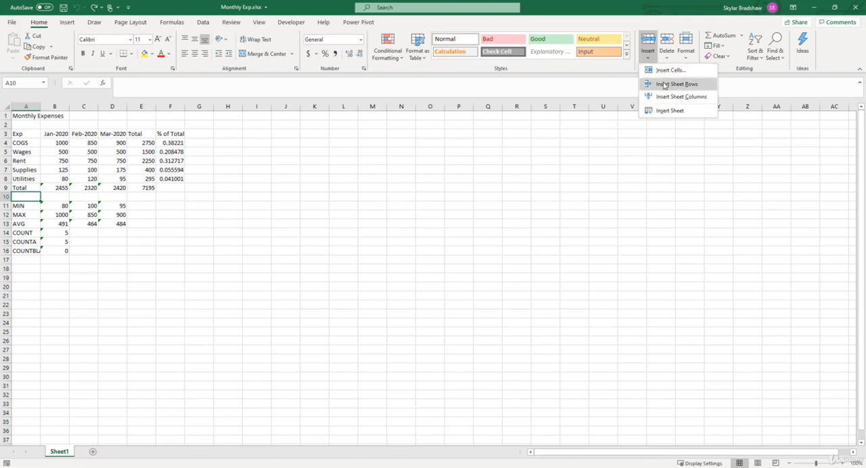
{"action": "left_click", "coordinate": [663, 85]}
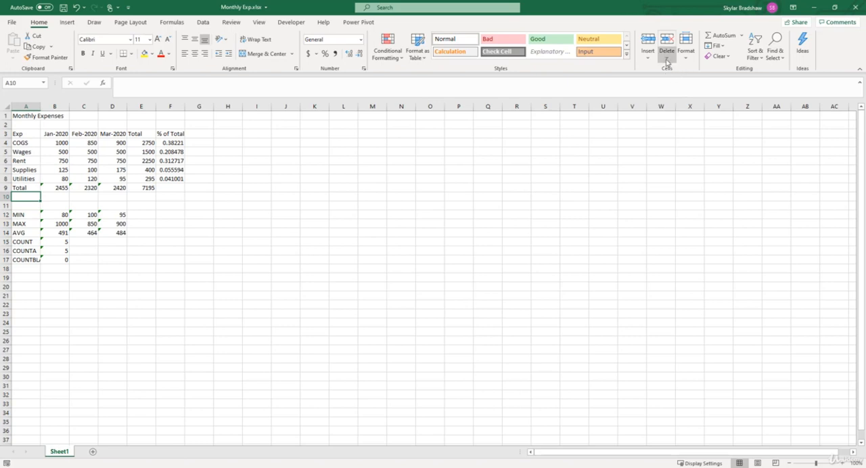
{"action": "left_click", "coordinate": [667, 60]}
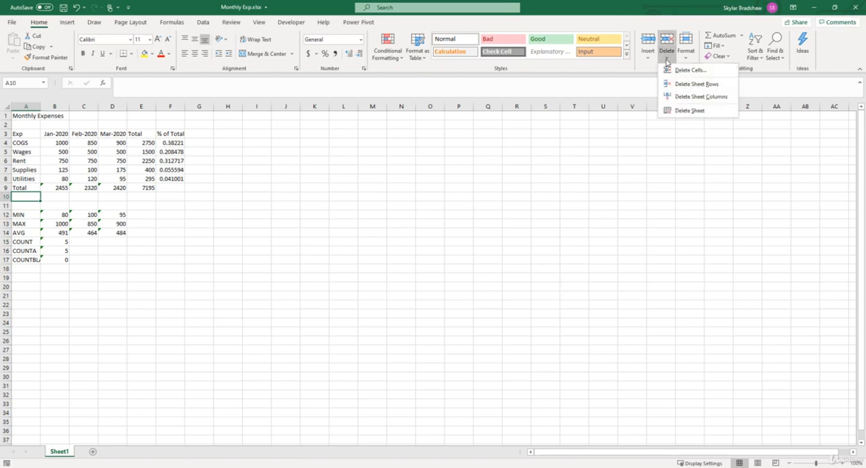
{"action": "left_click", "coordinate": [696, 84]}
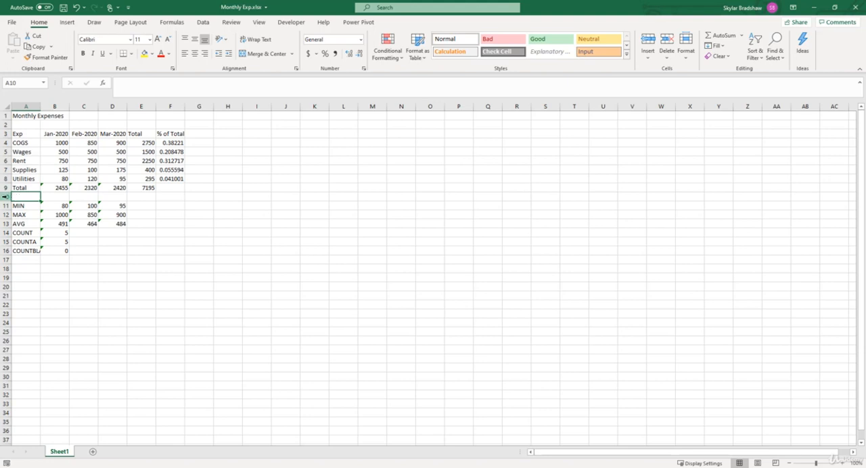
With the whole of row 10 selected, insert two blank rows and delete both of them
{"action": "left_click", "coordinate": [6, 197]}
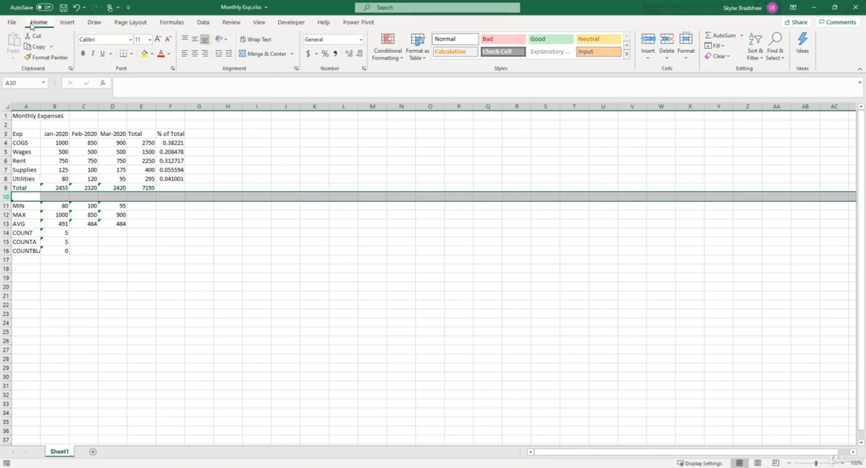
{"action": "left_click", "coordinate": [648, 41]}
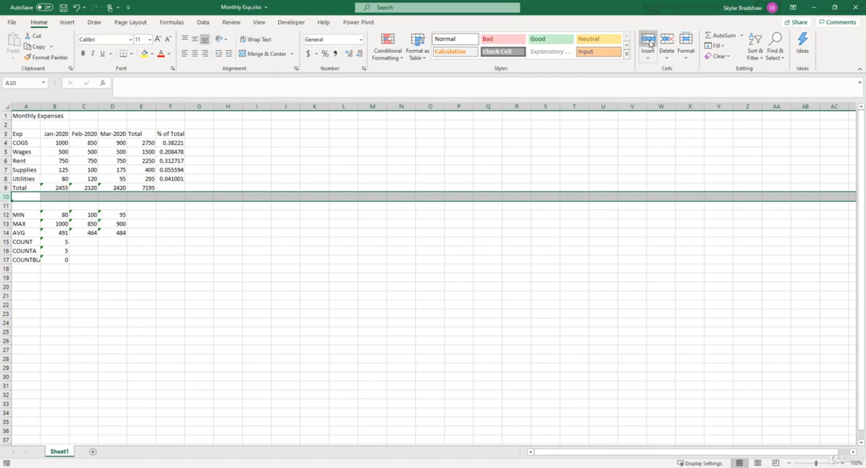
{"action": "left_click", "coordinate": [648, 42]}
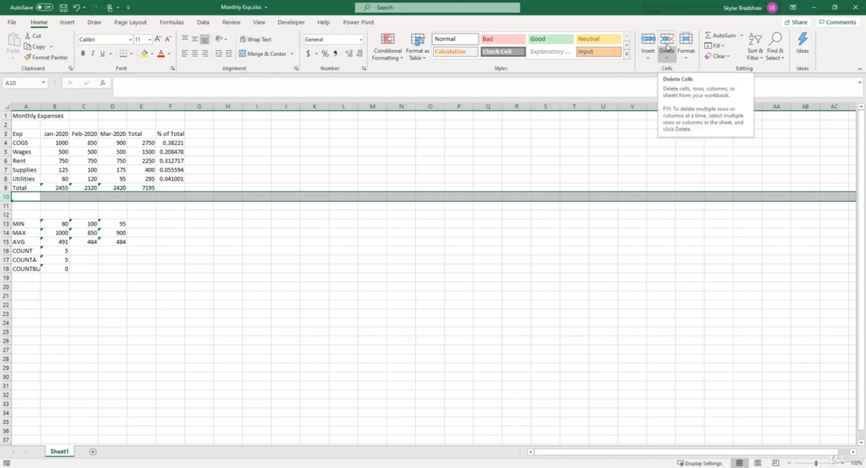
{"action": "left_click", "coordinate": [666, 41]}
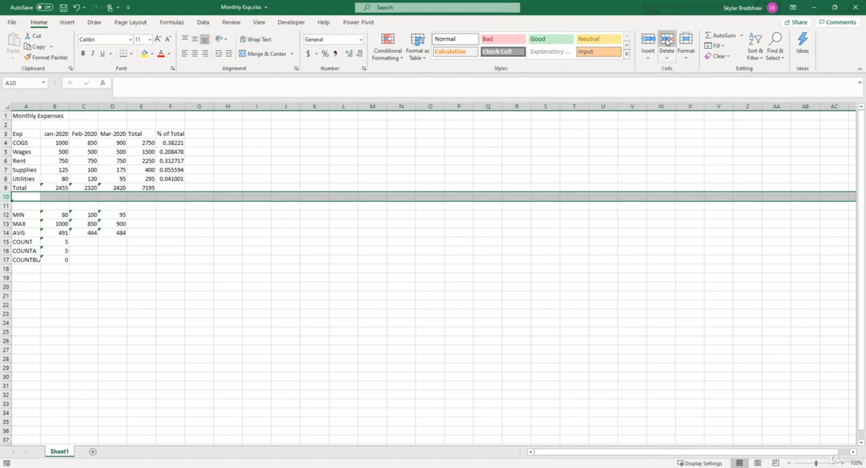
{"action": "left_click", "coordinate": [666, 41]}
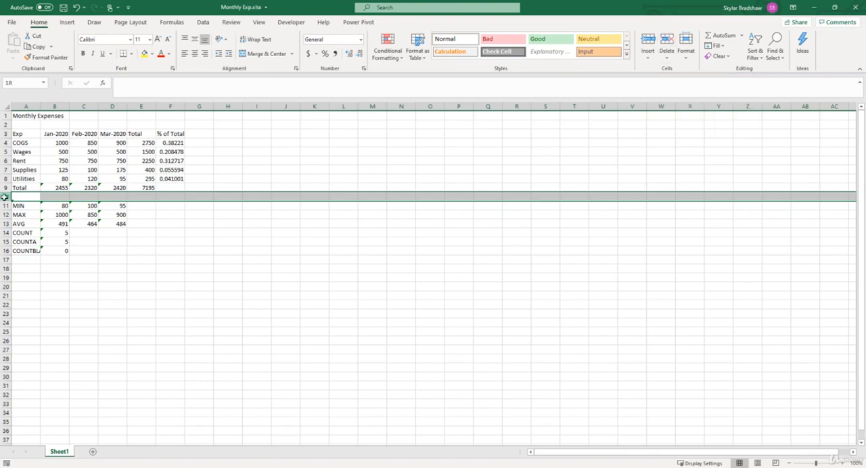
Insert two more blank rows at the selected row 10 and delete one of them
{"action": "key", "text": "ctrl+plus"}
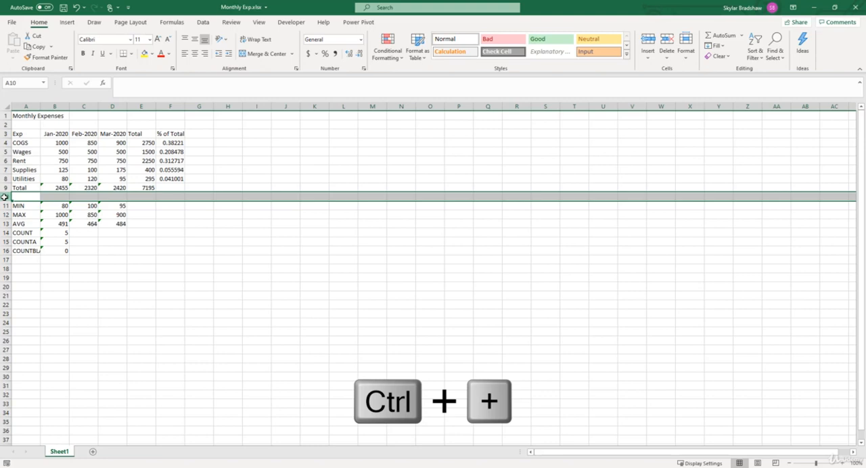
{"action": "key", "text": "ctrl+plus"}
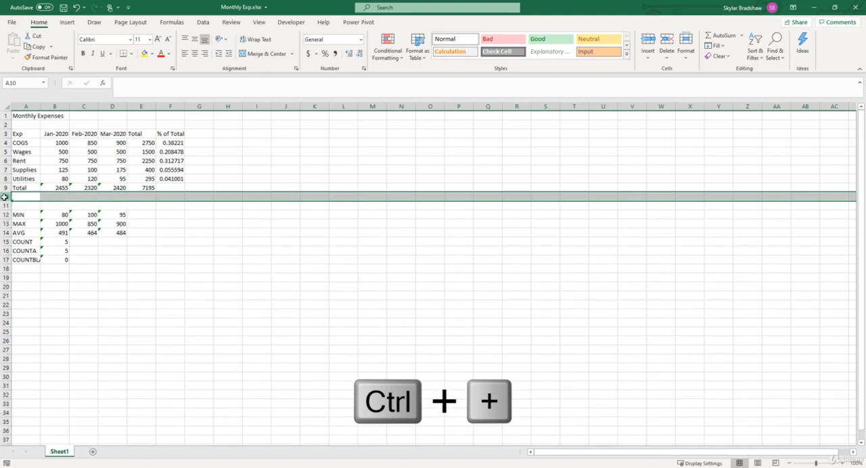
{"action": "key", "text": "ctrl+plus"}
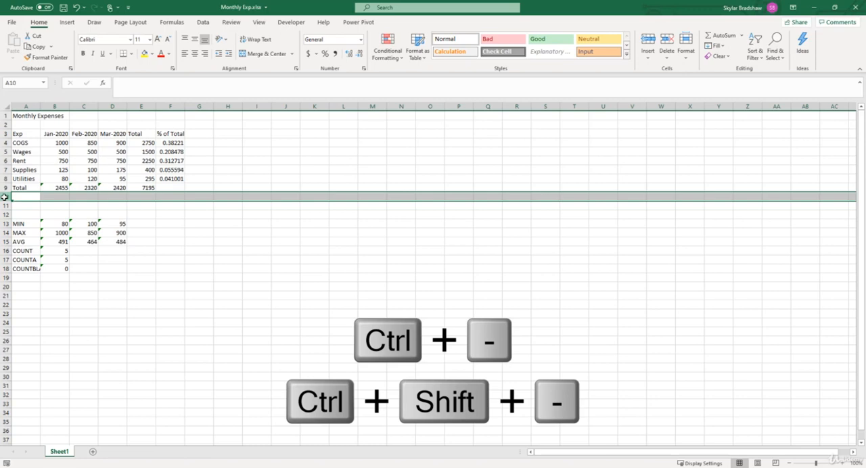
{"action": "key", "text": "ctrl+minus"}
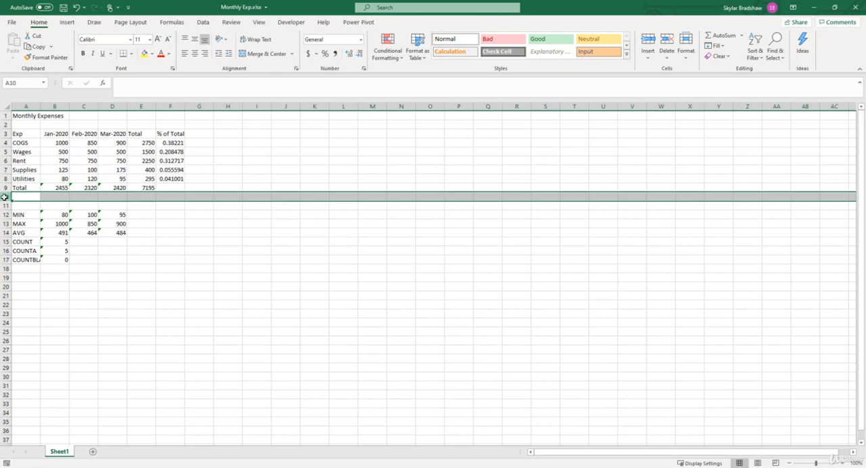
Select entire row 10 starting from cell M10, insert another blank row there, and select row 11
{"action": "left_click", "coordinate": [371, 196]}
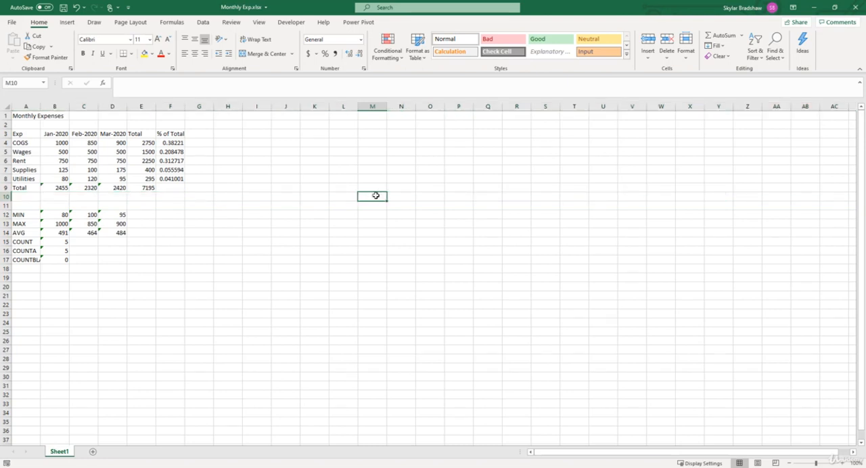
{"action": "left_click", "coordinate": [4, 197]}
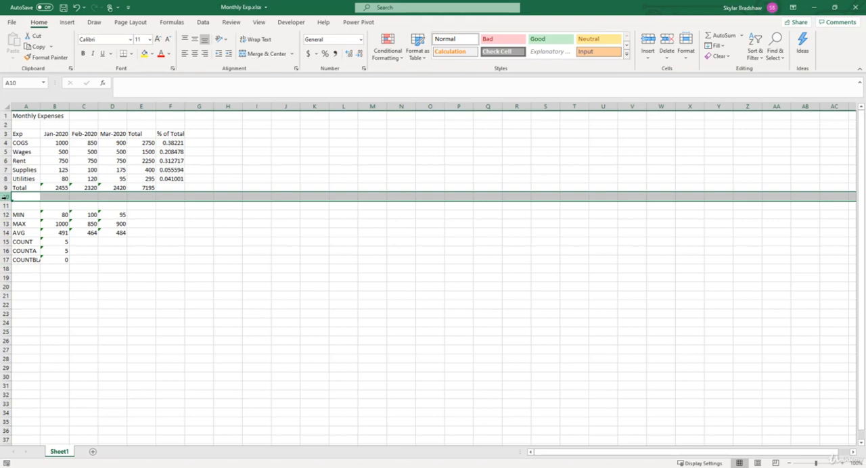
{"action": "left_click", "coordinate": [370, 196]}
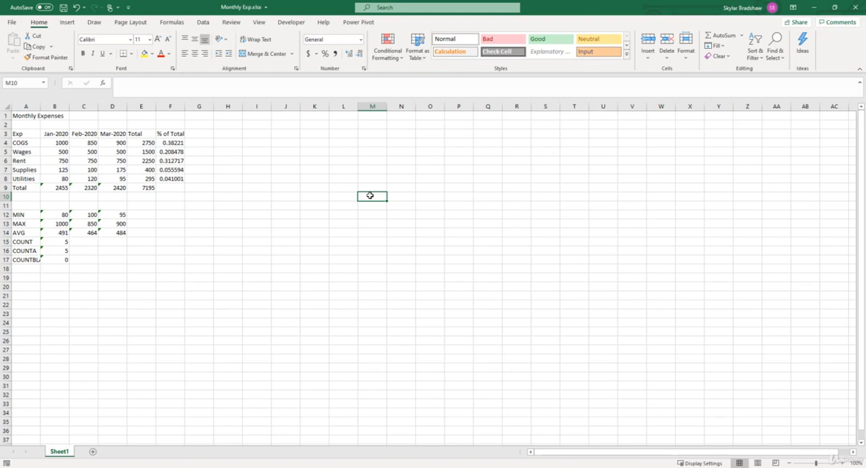
{"action": "key", "text": "shift+space"}
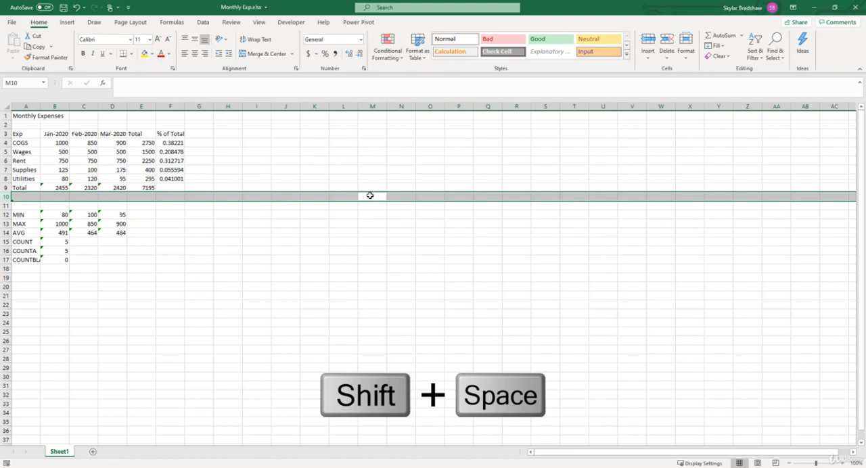
{"action": "key", "text": "ctrl+shift+plus"}
{"action": "key", "text": "Down"}
{"action": "key", "text": "shift+space"}
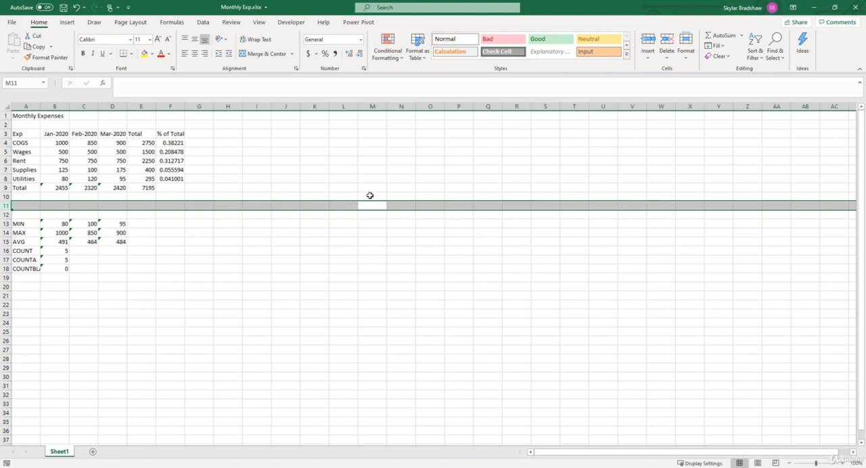
Insert a blank column F before the % of Total column, and delete it again
{"action": "left_click_drag", "start_coordinate": [145, 107], "coordinate": [170, 107]}
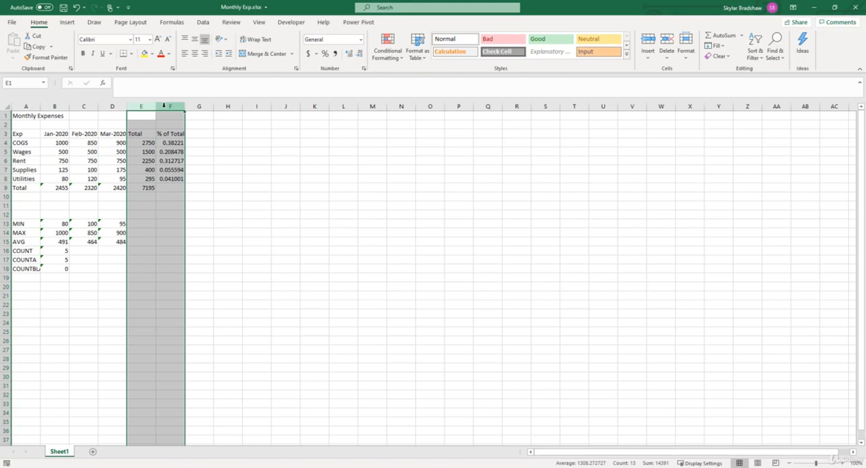
{"action": "left_click", "coordinate": [163, 107]}
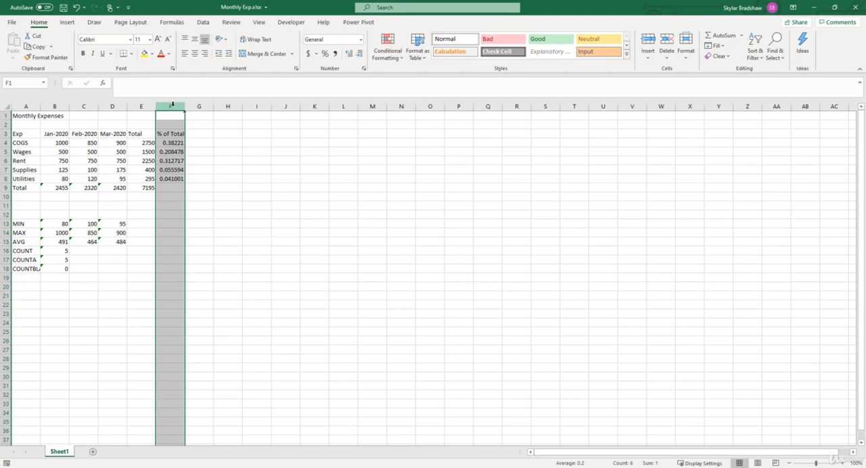
{"action": "key", "text": "ctrl+shift+plus"}
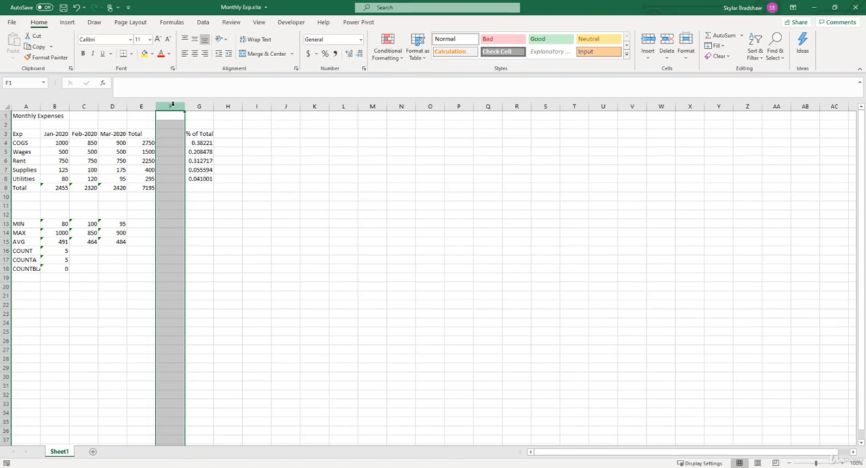
{"action": "key", "text": "ctrl+minus"}
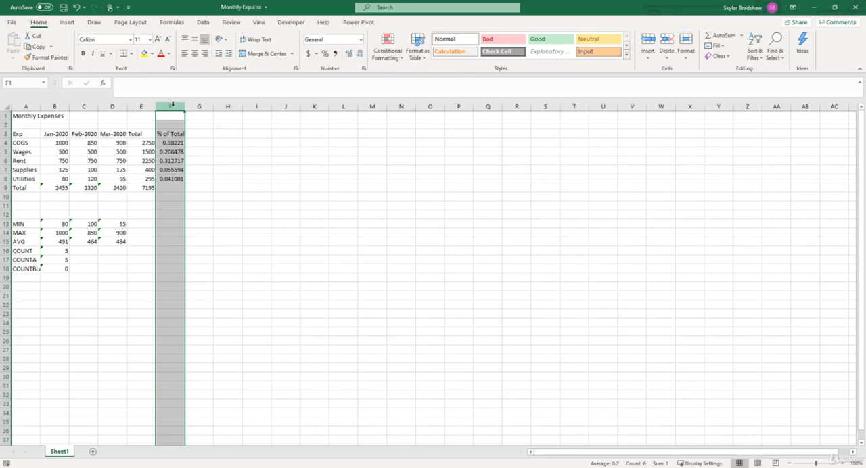
Reinsert a blank column F, inspect the shifted % of Total formulas in G4 and G5, and delete the blank column
{"action": "key", "text": "ctrl+shift+plus"}
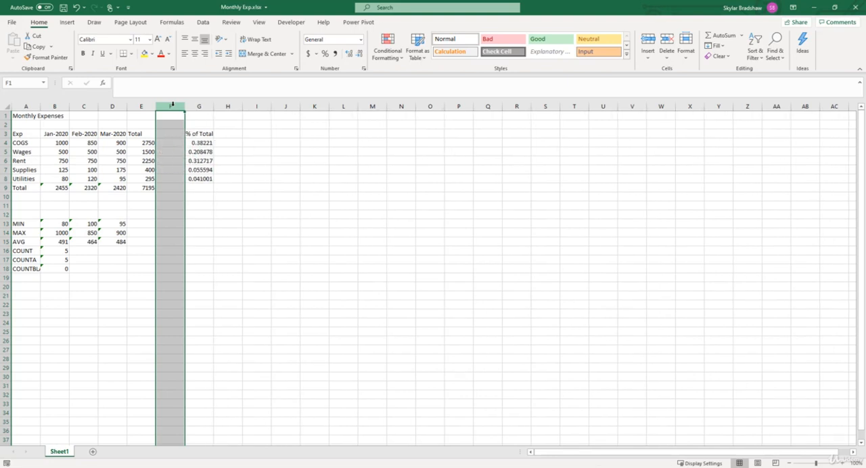
{"action": "left_click", "coordinate": [195, 144]}
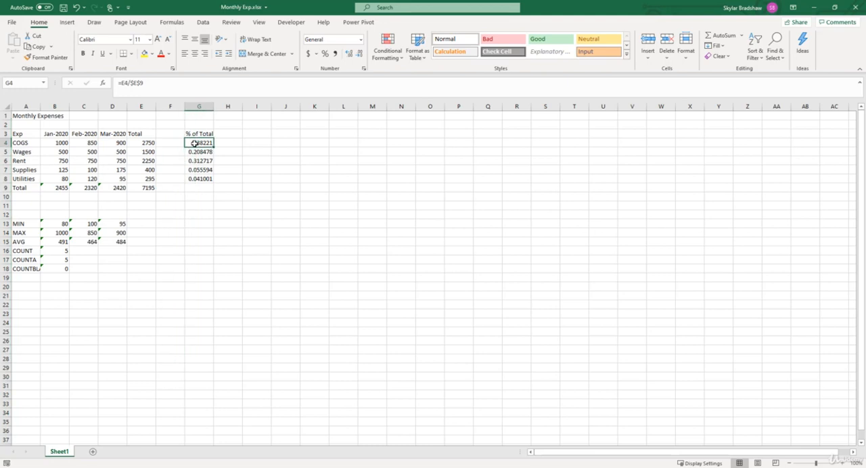
{"action": "left_click", "coordinate": [194, 152]}
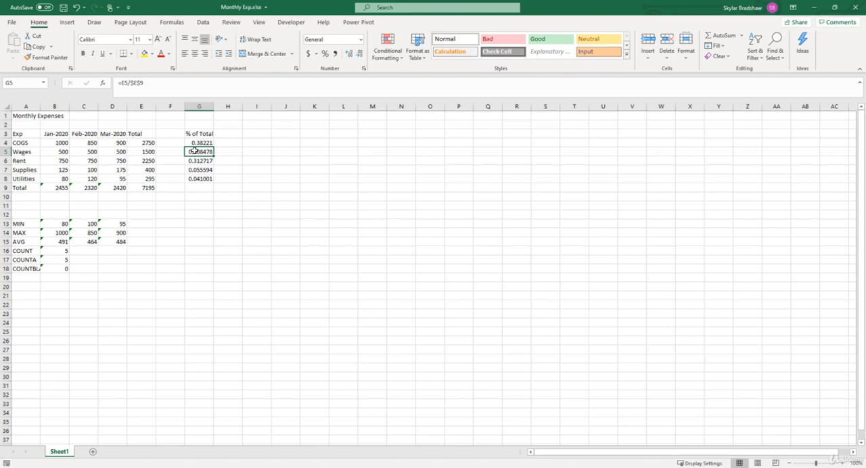
{"action": "left_click", "coordinate": [173, 107]}
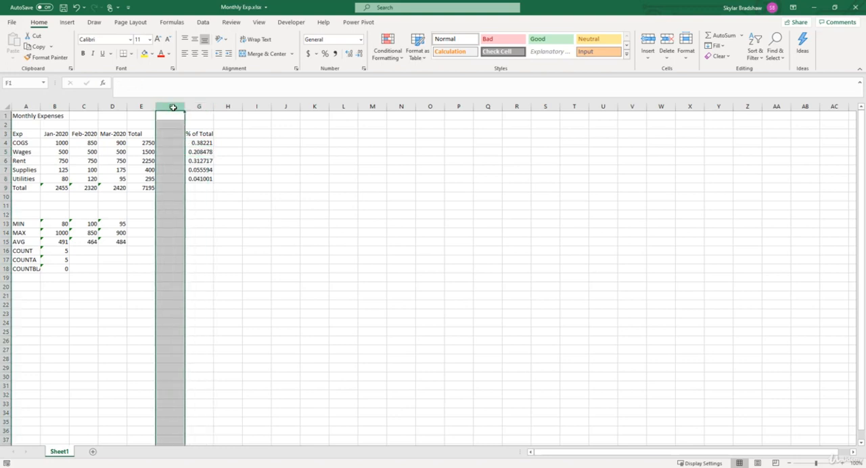
{"action": "key", "text": "ctrl+minus"}
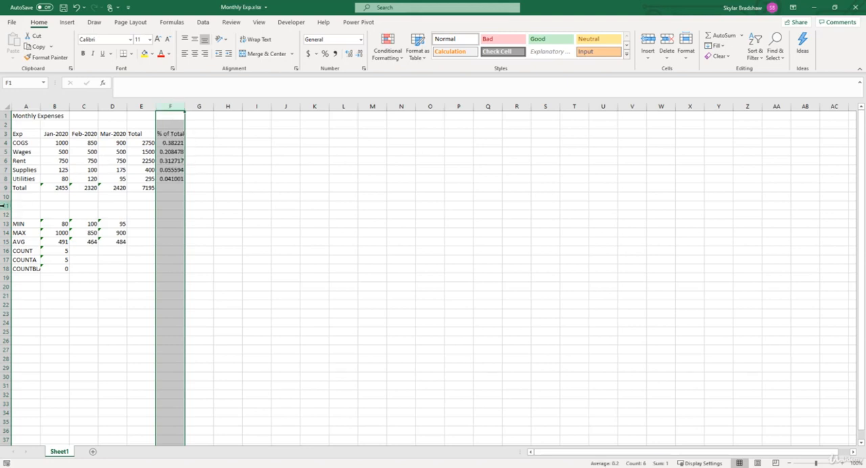
Delete the blank rows 11 and 12 above the MIN row
{"action": "left_click_drag", "start_coordinate": [3, 205], "coordinate": [4, 214]}
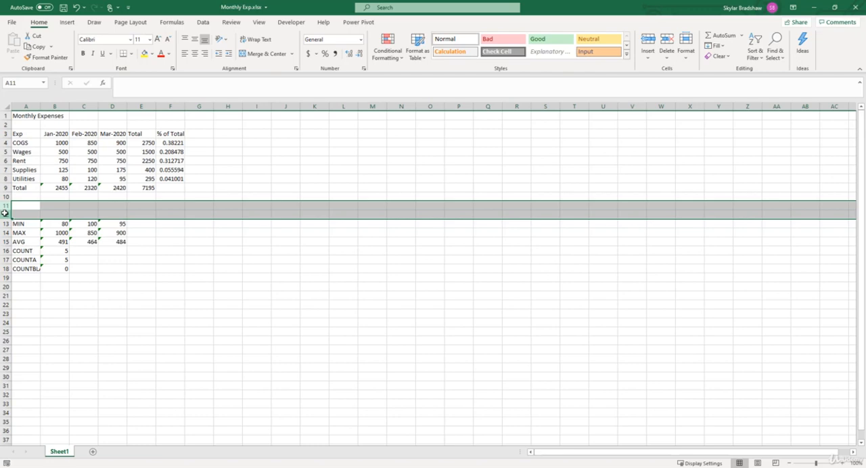
{"action": "key", "text": "ctrl+minus"}
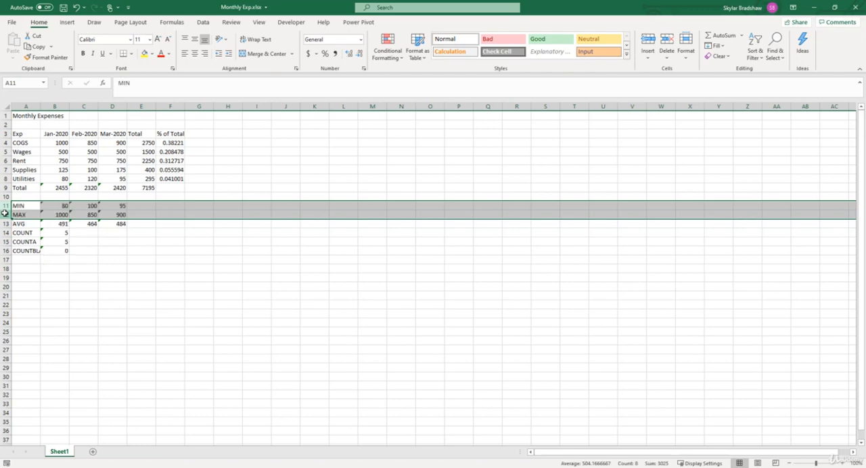